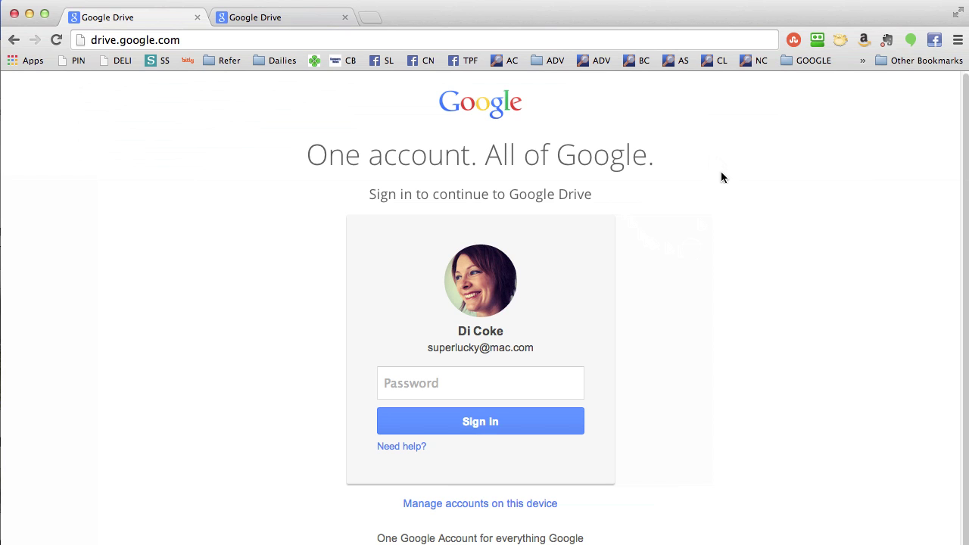
- Sign in to Google Drive by entering the account password
click(193, 40)
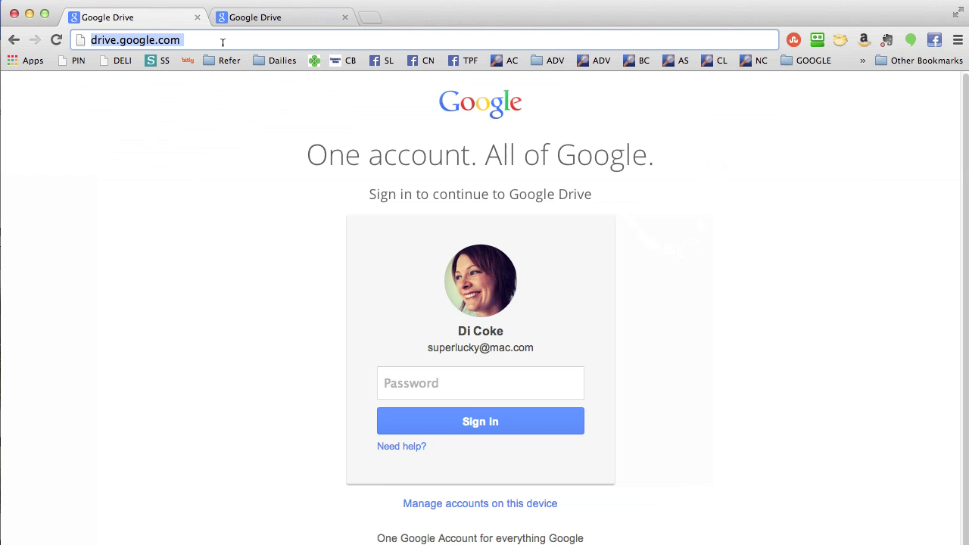
click(440, 380)
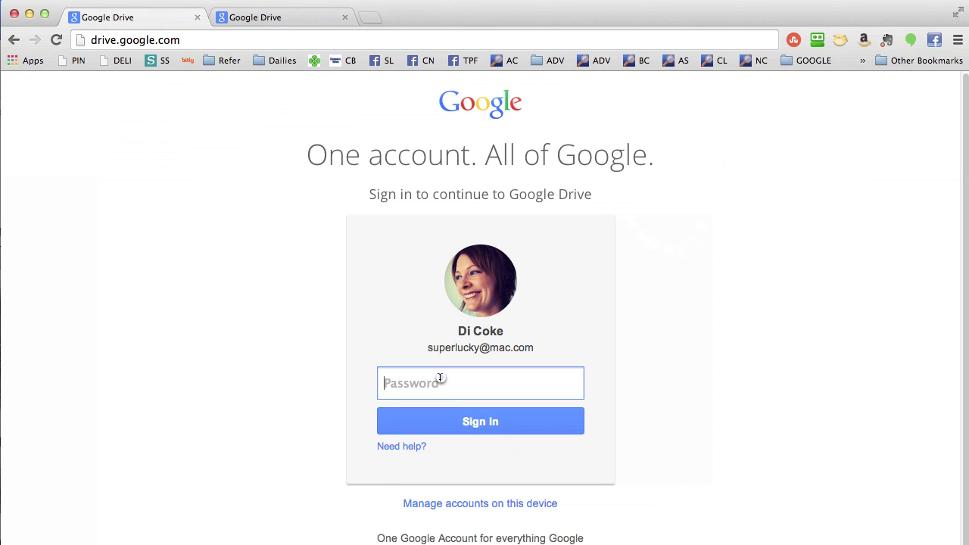
text(•••••••••)
key(Return)
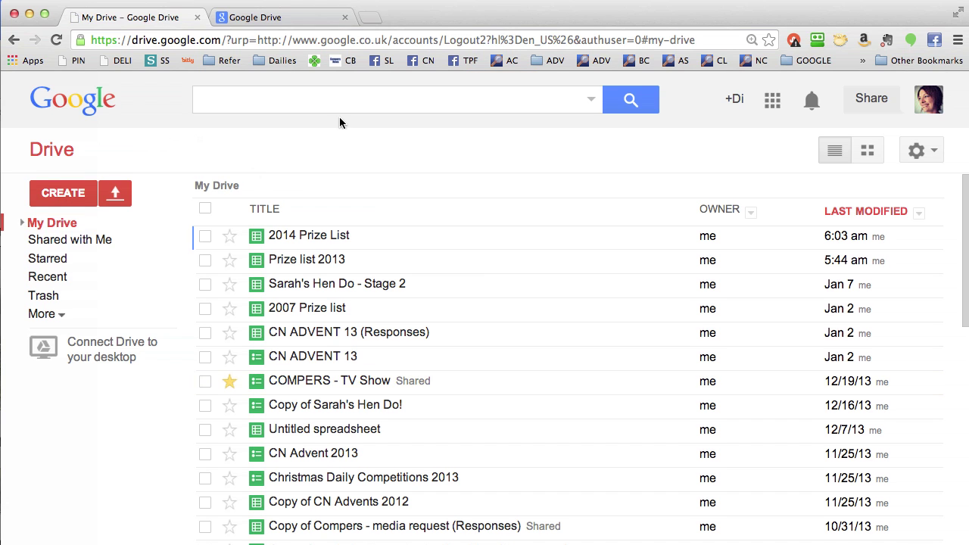
- Create a new spreadsheet and name it 2014 Prize List
click(68, 194)
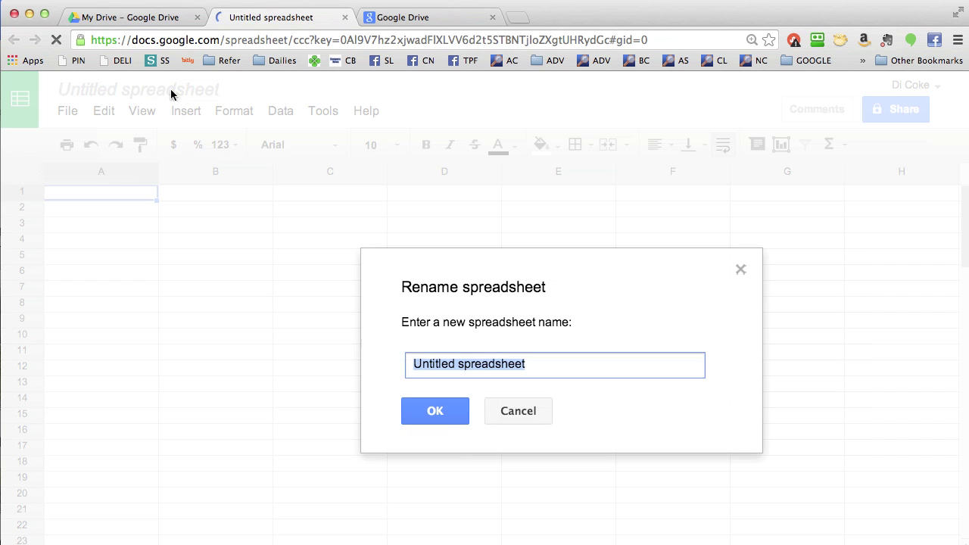
click(416, 364)
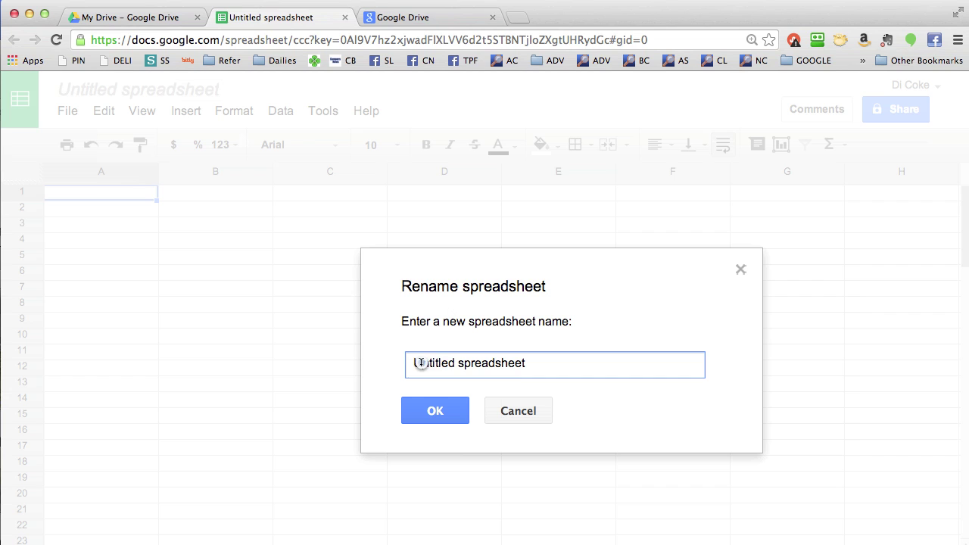
double_click(417, 364)
drag(419, 363, 525, 363)
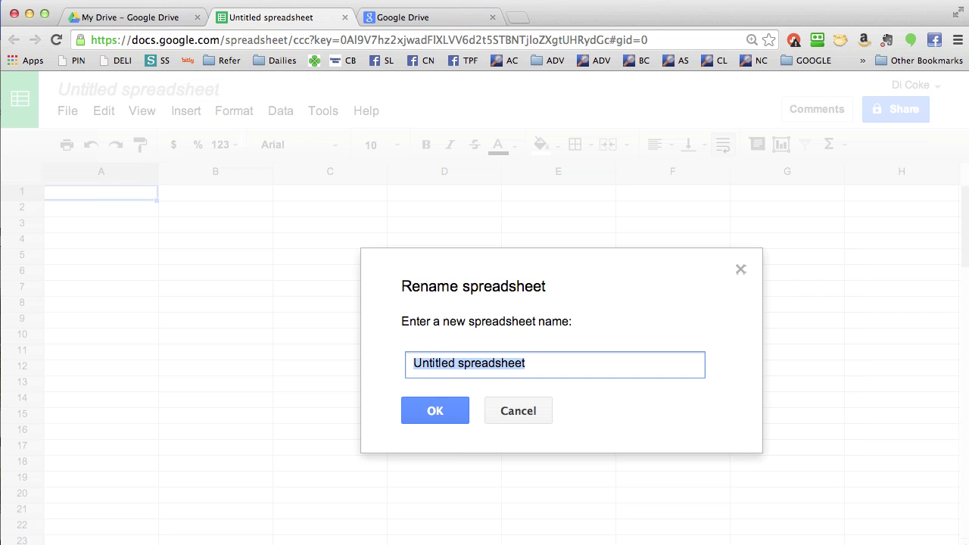
text(2014)
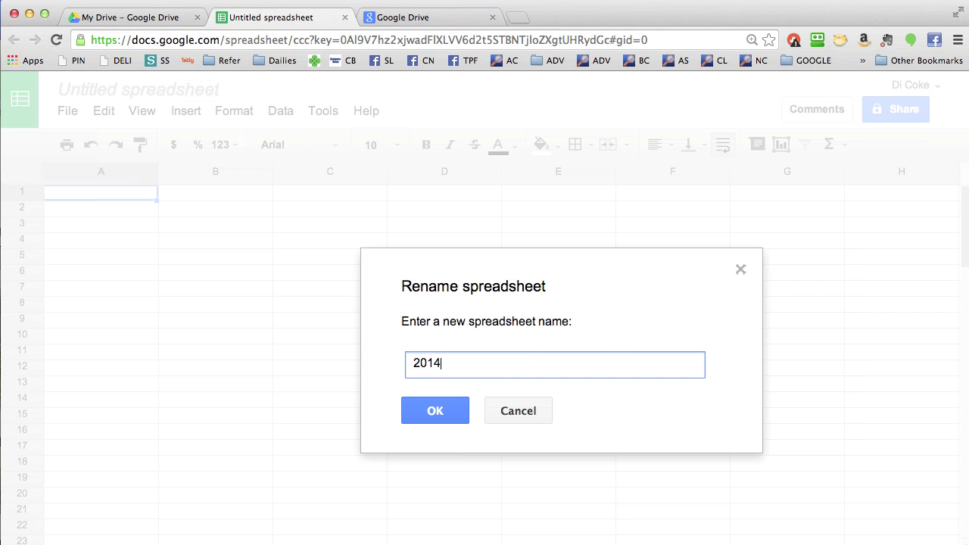
text( Prize List)
click(422, 415)
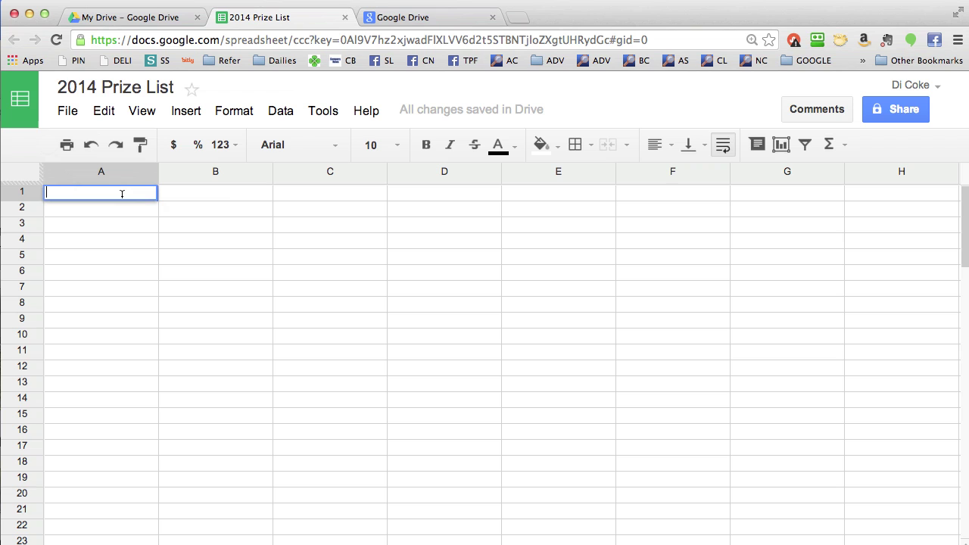
- Enter the first three column headings in row 1, starting at A1: PRIZE, PROMOTER and MEDIA
text(PRIZE)
key(Tab)
text(PROMOTER)
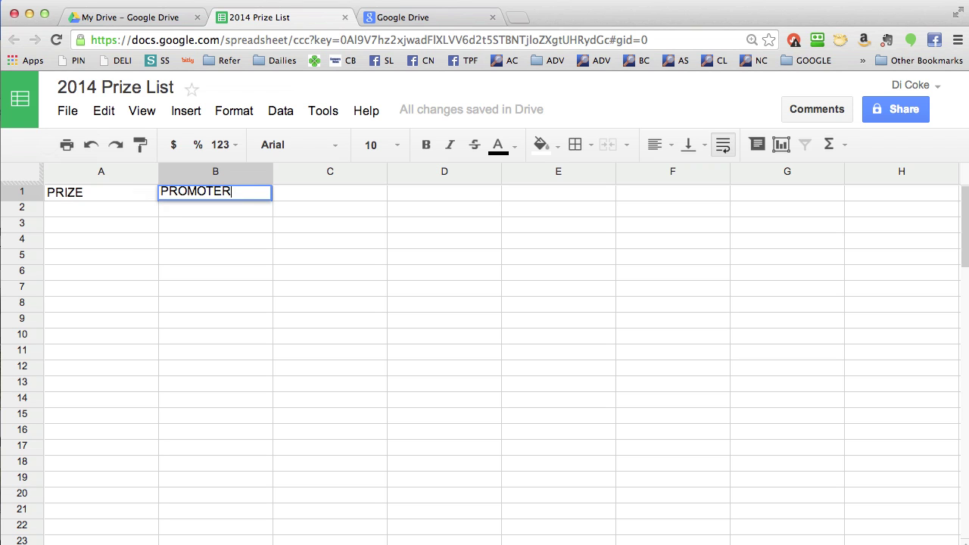
key(Tab)
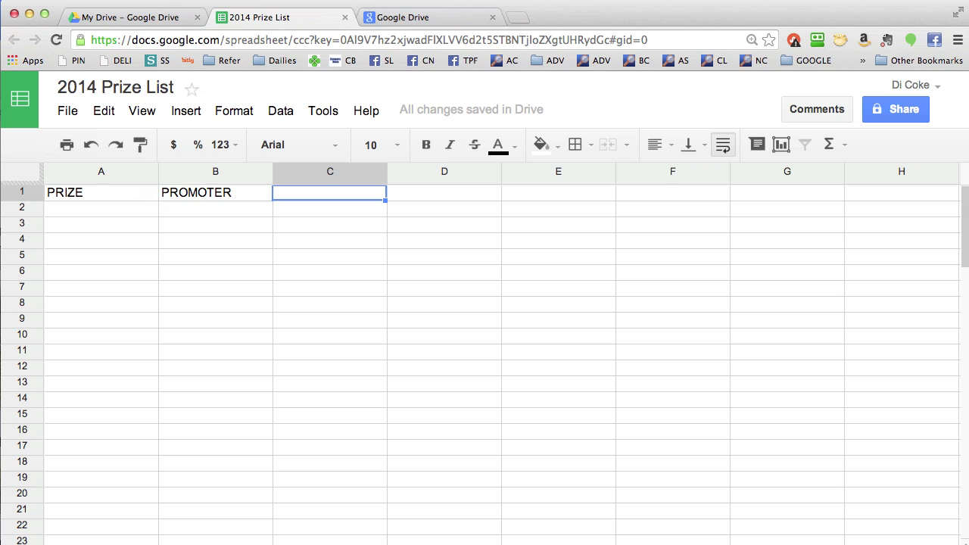
text(MEDIA)
key(Tab)
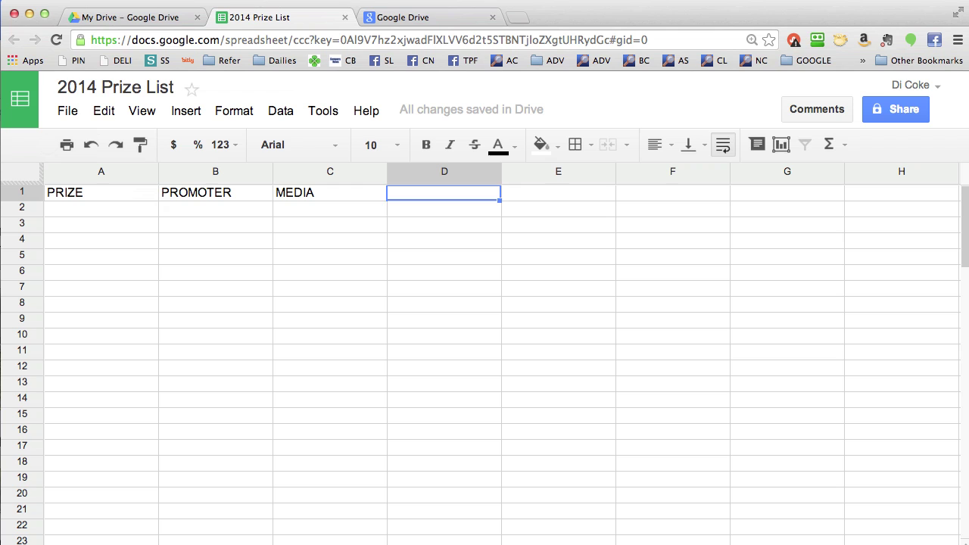
- Complete the heading row with VALUE, TYPE, DATE and RECEIVED in cells D1 to G1
text(VALUE)
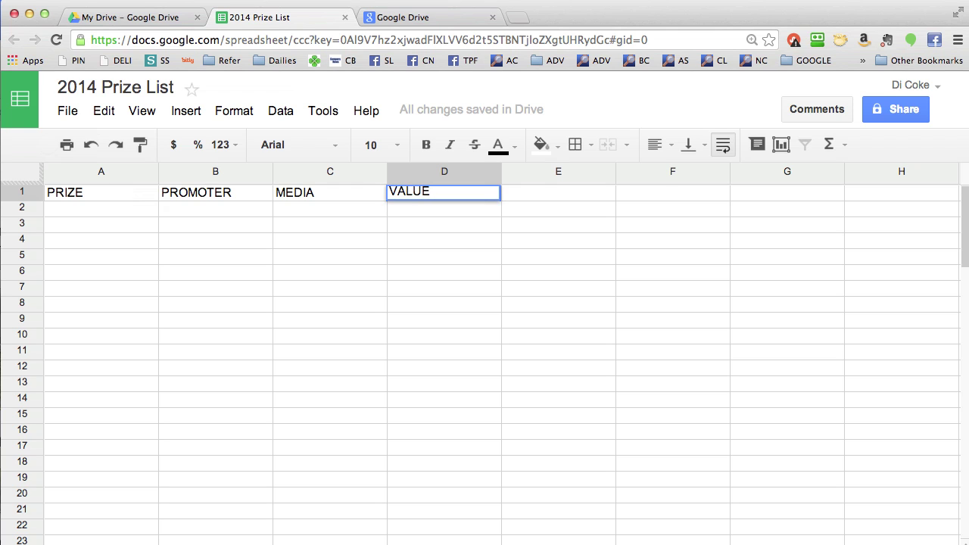
key(Tab)
text(TYPE)
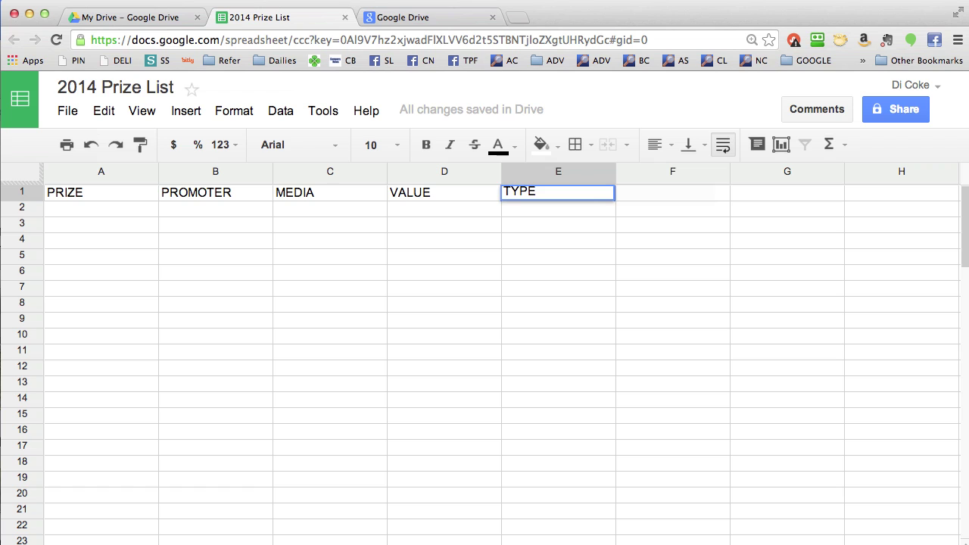
key(Tab)
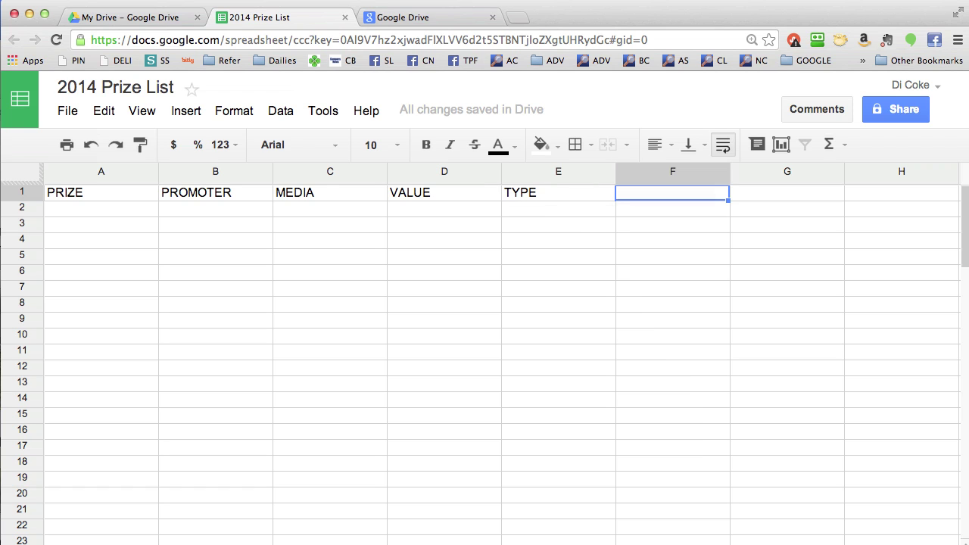
text(DATE)
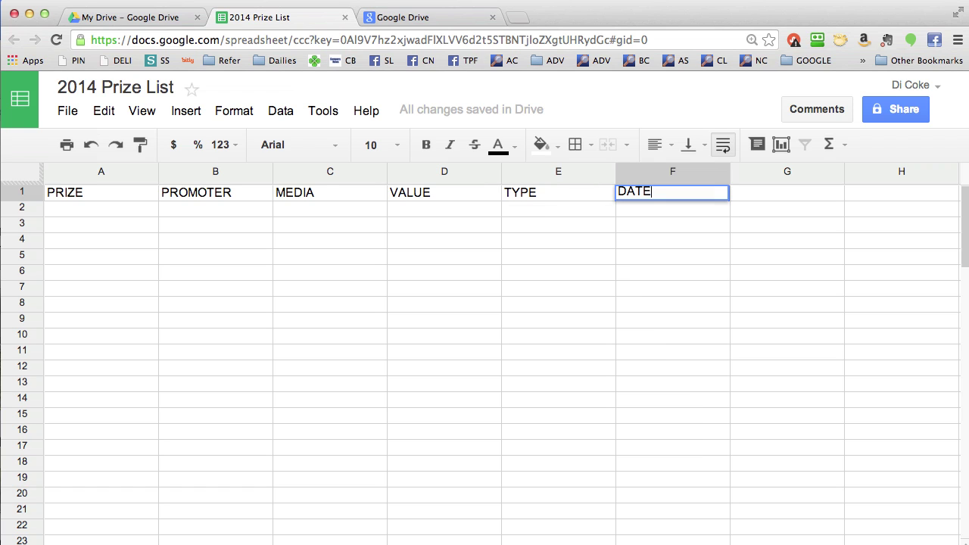
key(Tab)
text(RECEIVED)
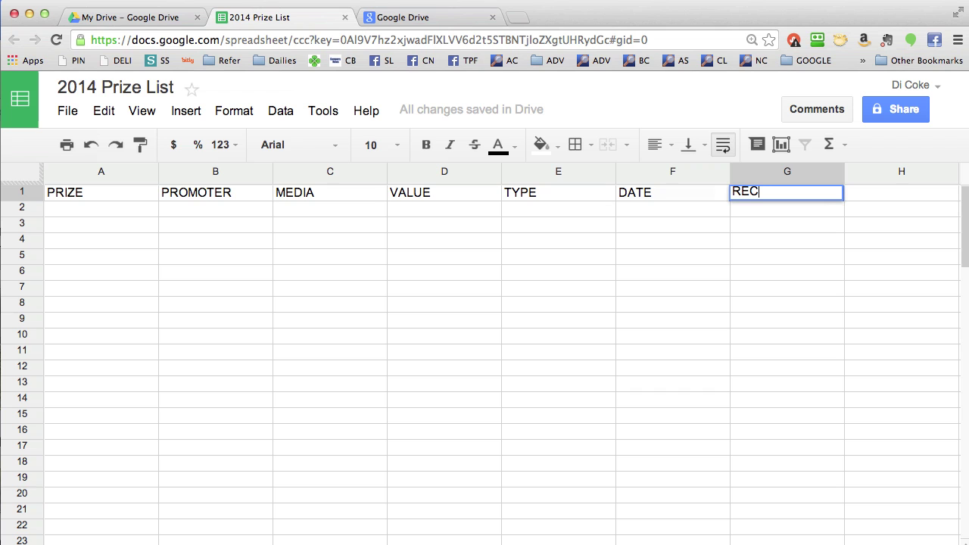
click(423, 211)
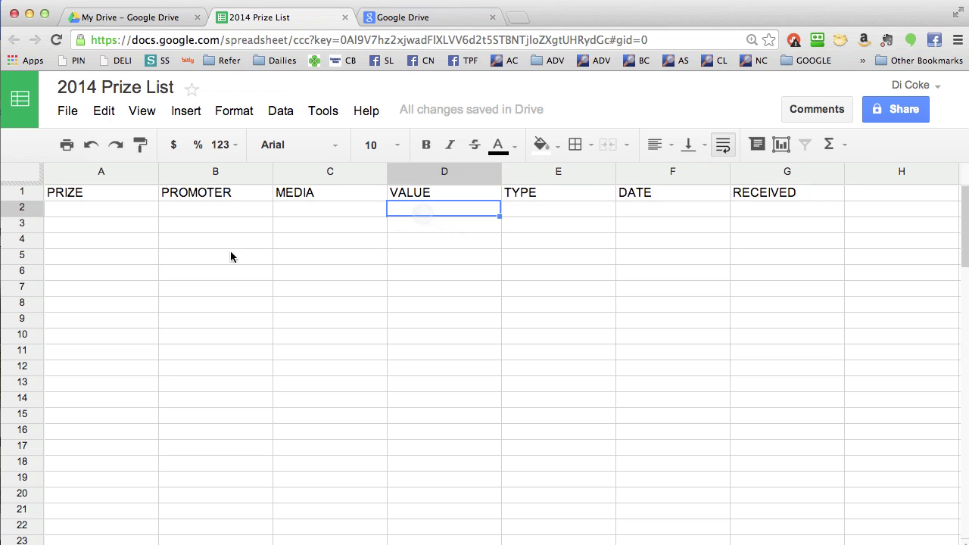
- Freeze the heading row by setting one frozen row
click(48, 193)
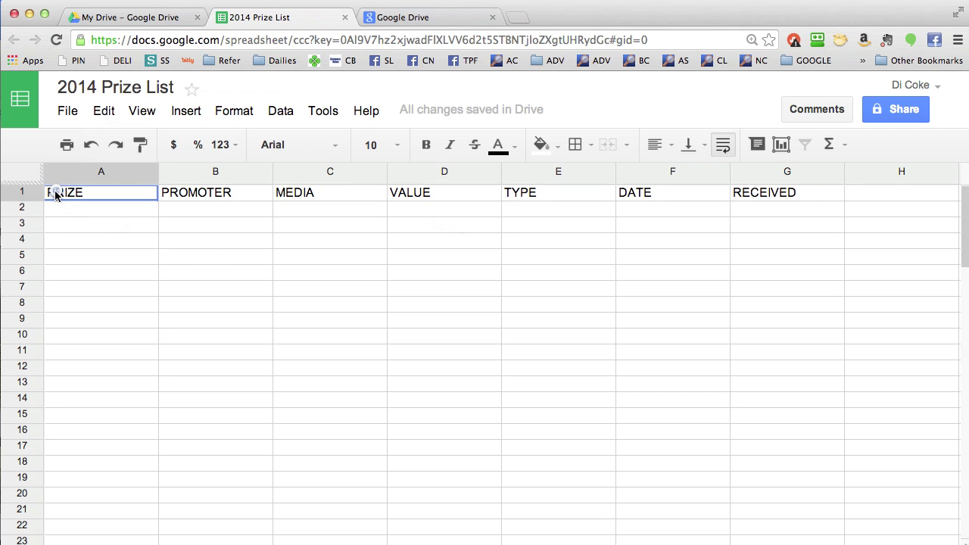
click(30, 196)
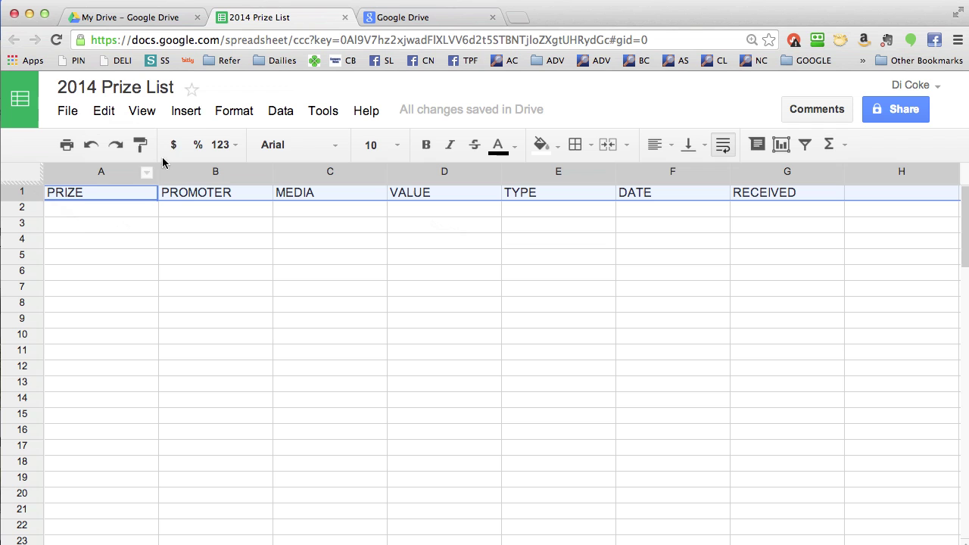
click(148, 116)
mouse_move(195, 203)
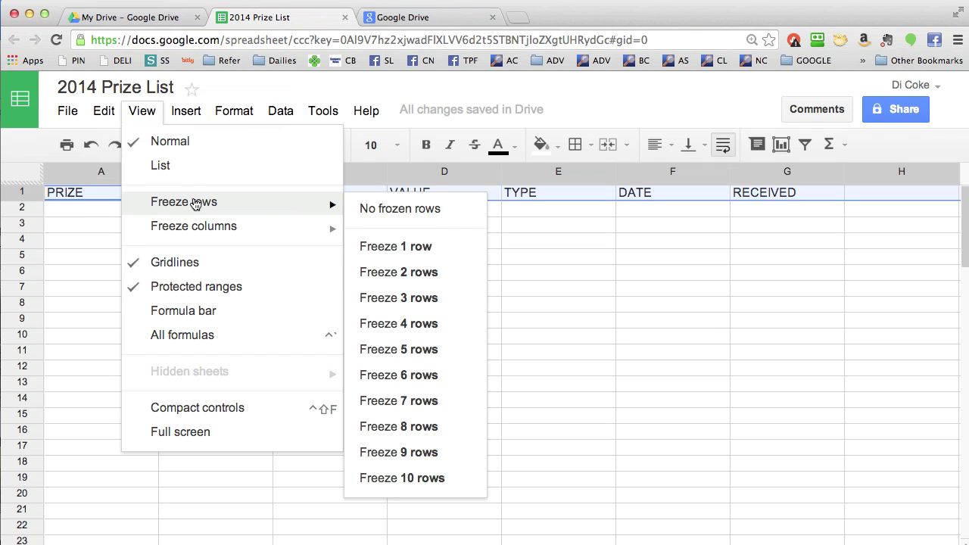
click(377, 248)
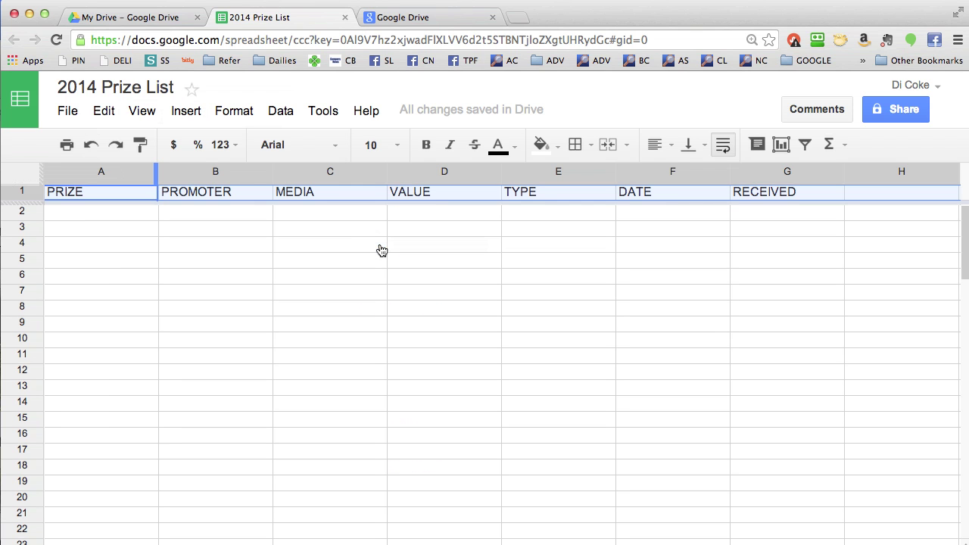
- Start the first prize record in row 2 with National Trust Pass, Banrock Station, Facebook and £10
click(110, 220)
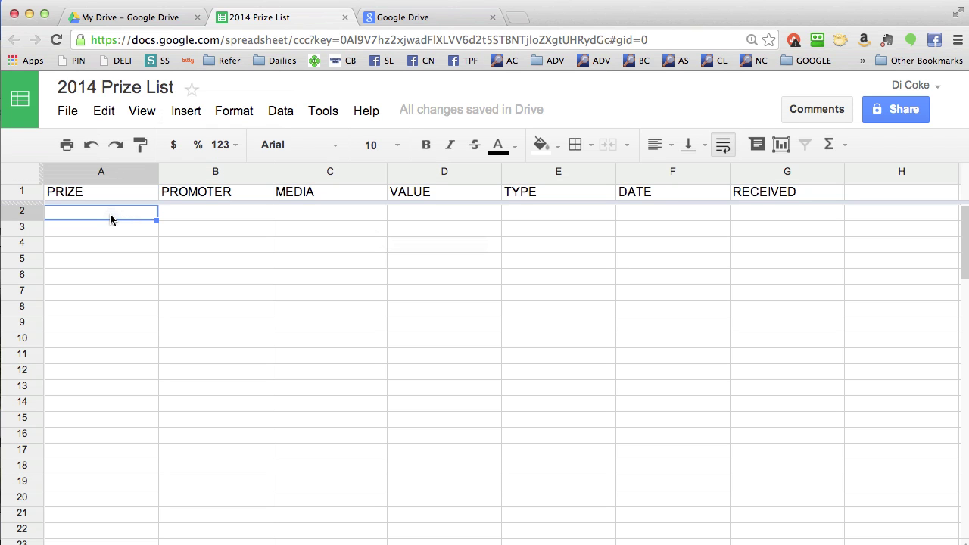
text(National Tru)
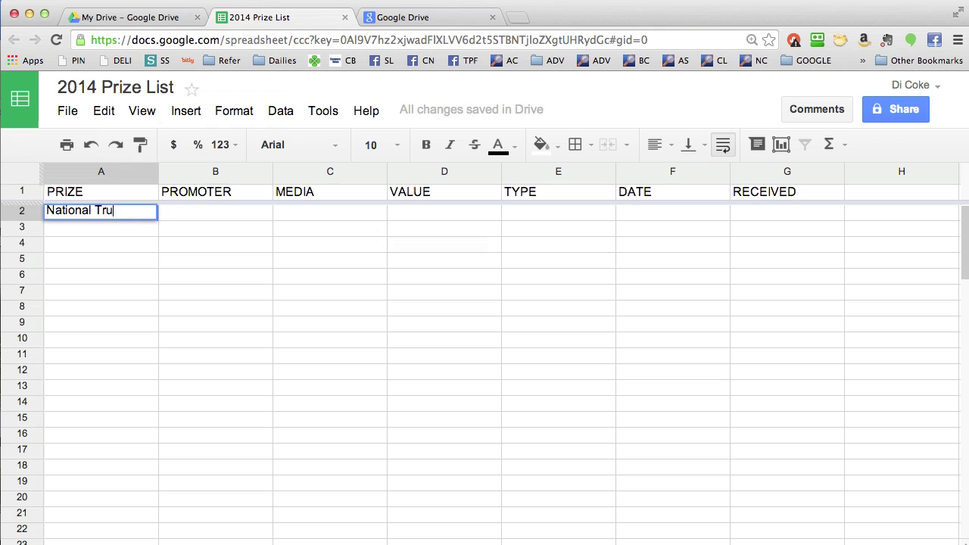
text(st Pass)
key(Tab)
text(Banrock Station)
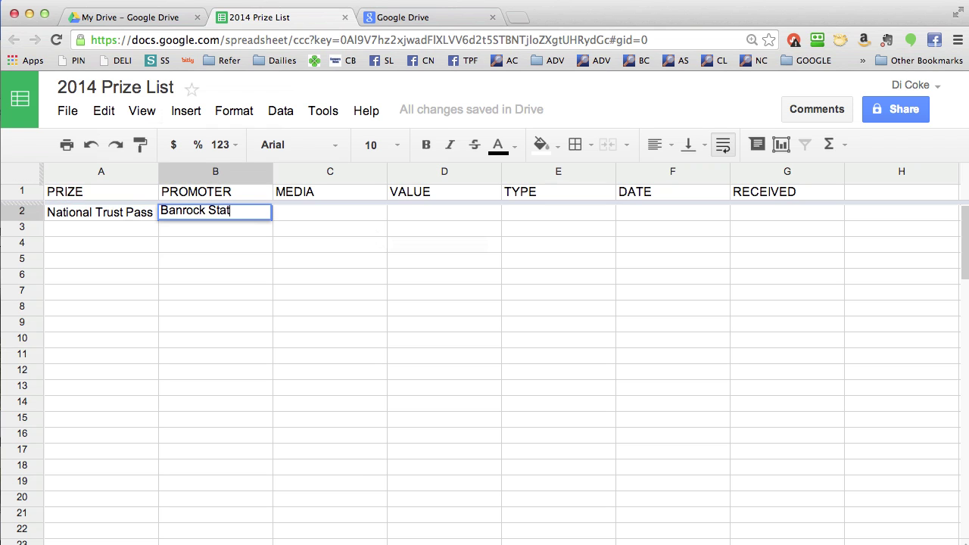
key(Tab)
text(Facebook)
key(Tab)
text(£10)
key(Tab)
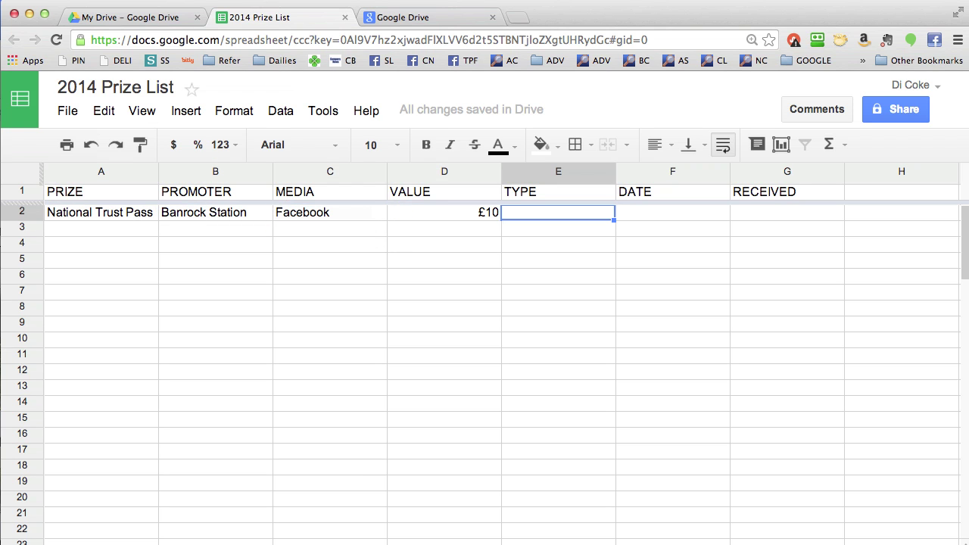
- Complete the National Trust Pass row with type prize draw, date 14.01.01 and x under RECEIVED
text(prize draw)
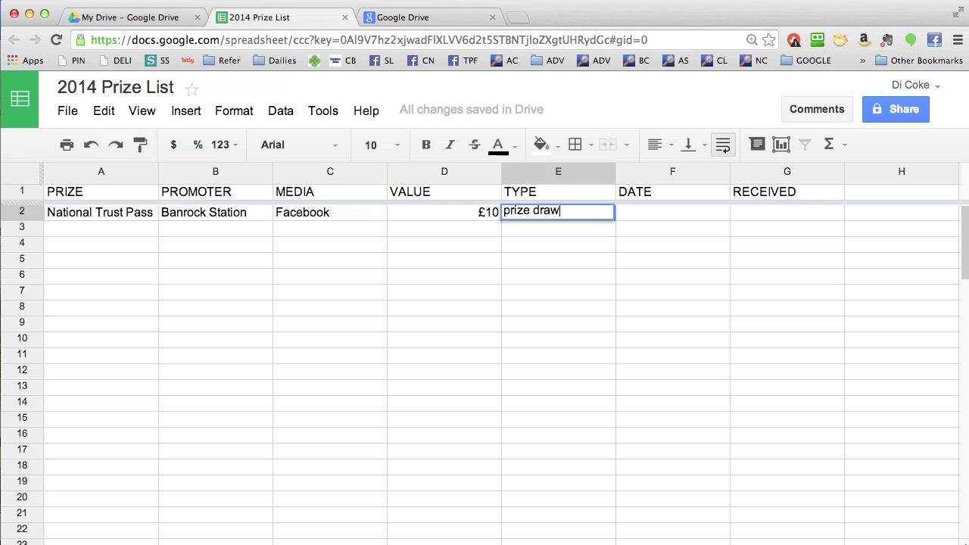
key(Tab)
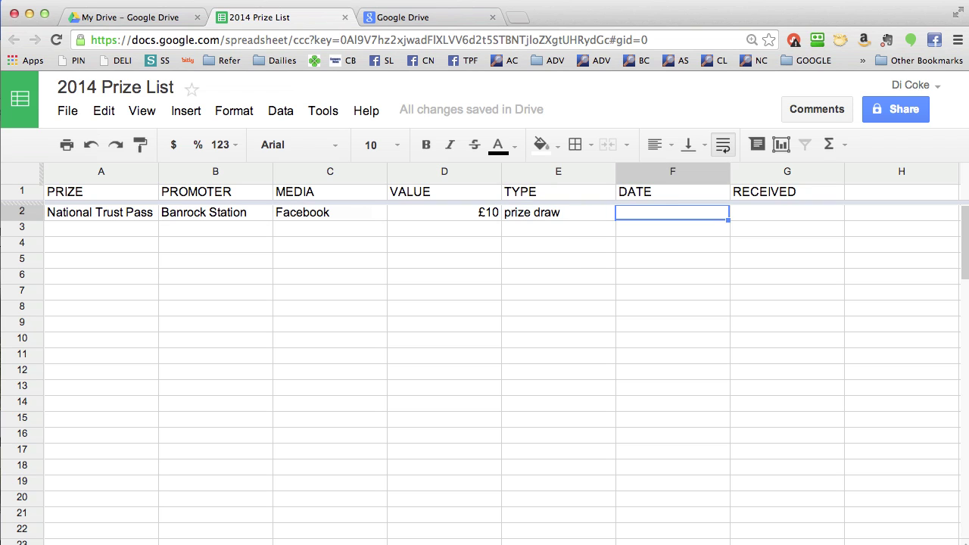
text(14.01)
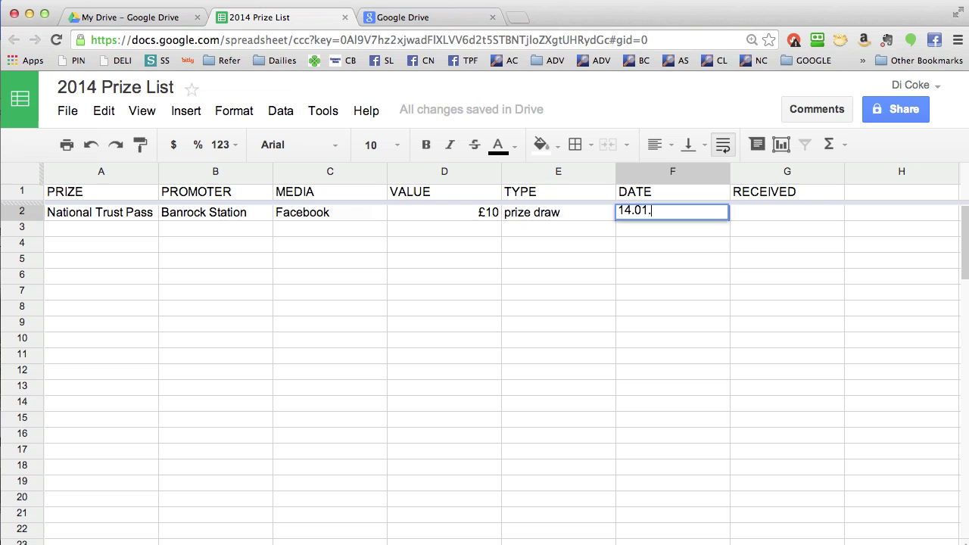
text(.01)
key(Tab)
text(x)
key(Return)
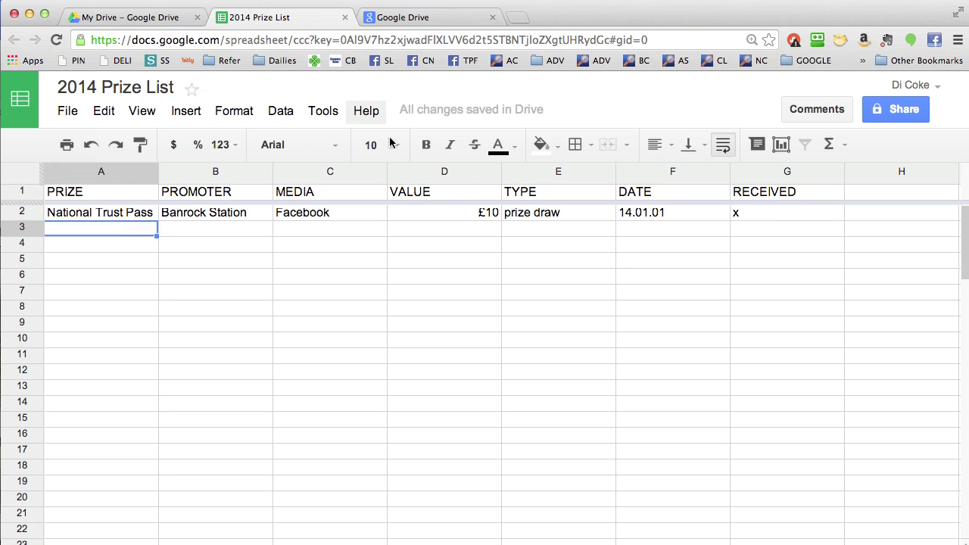
- Clear the RECEIVED cell of the National Trust Pass row and enter x in it again
click(756, 218)
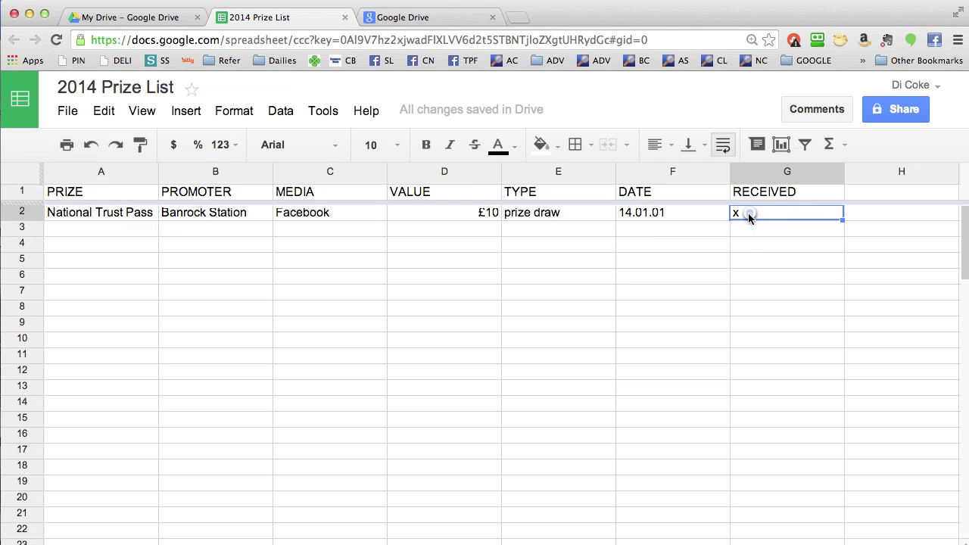
double_click(736, 212)
key(BackSpace)
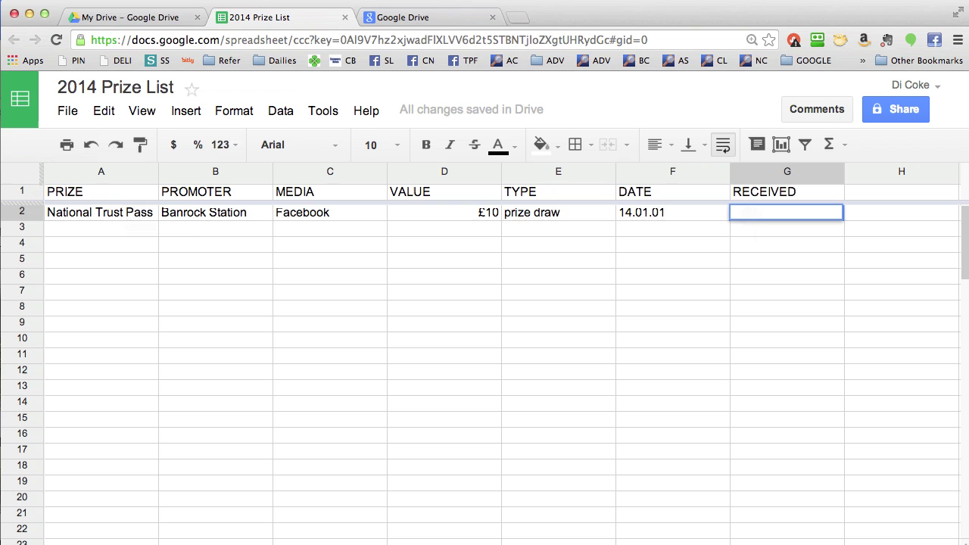
text(X)
click(863, 214)
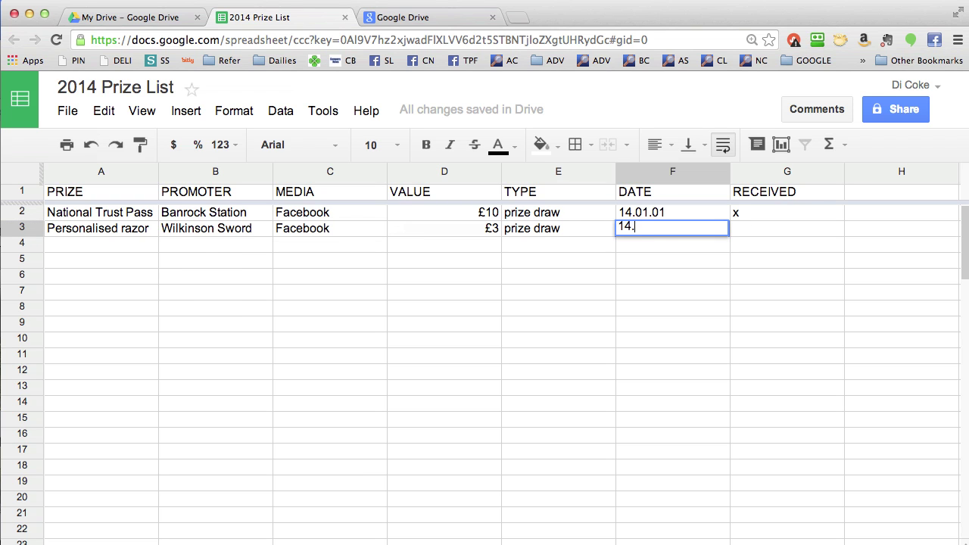
- Finish the date of the Personalised razor row as 14.01.05
text(01.05)
key(Tab)
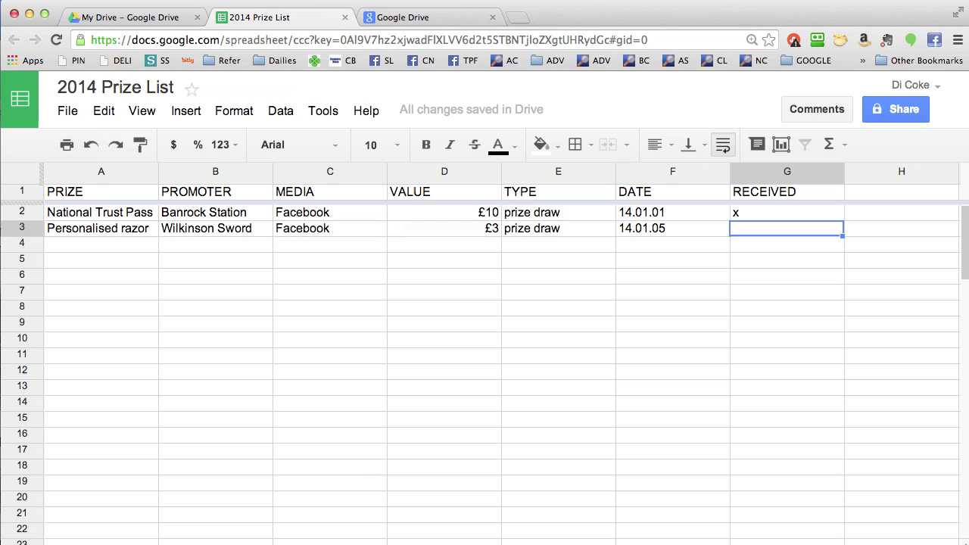
click(339, 245)
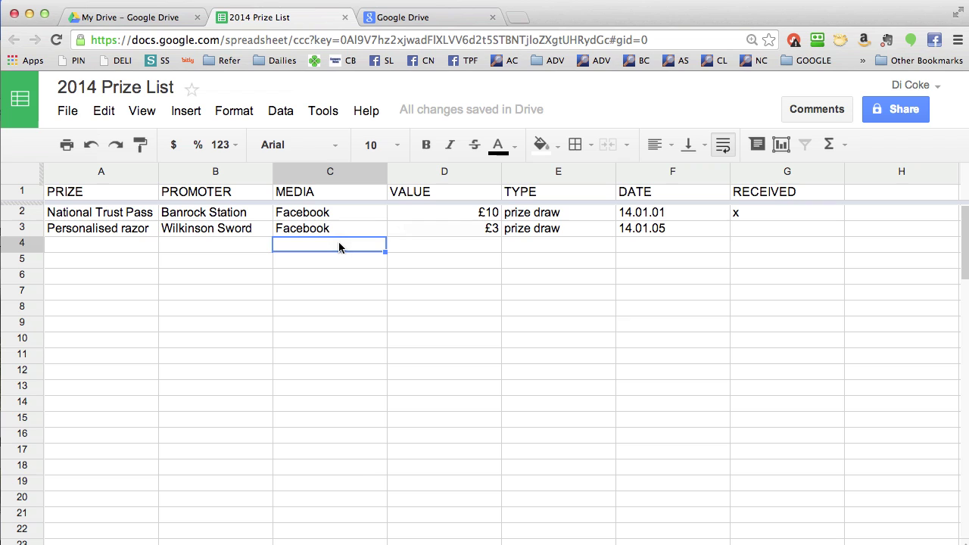
click(901, 213)
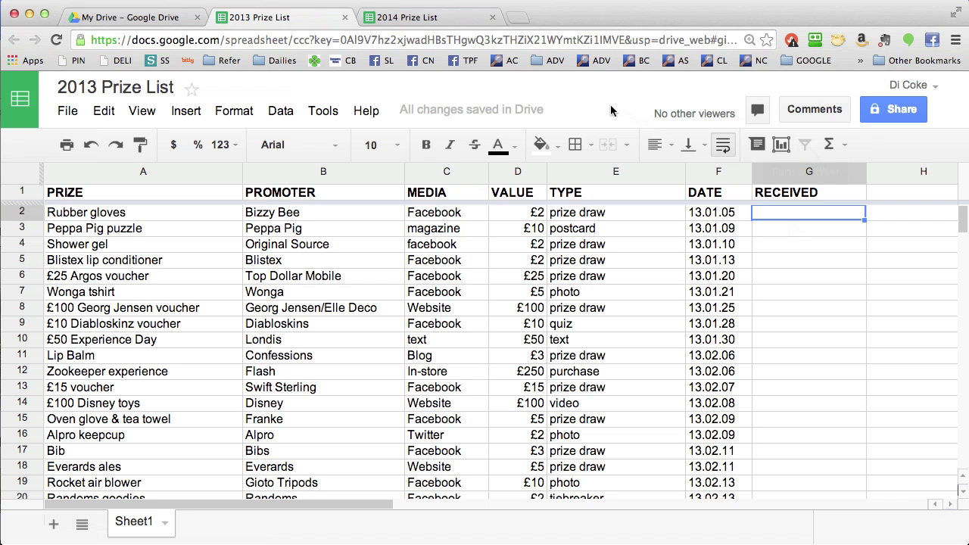
- Look through the 2013 prize records and select the whole RECEIVED column to inspect it
scroll(659, 333, down, 20)
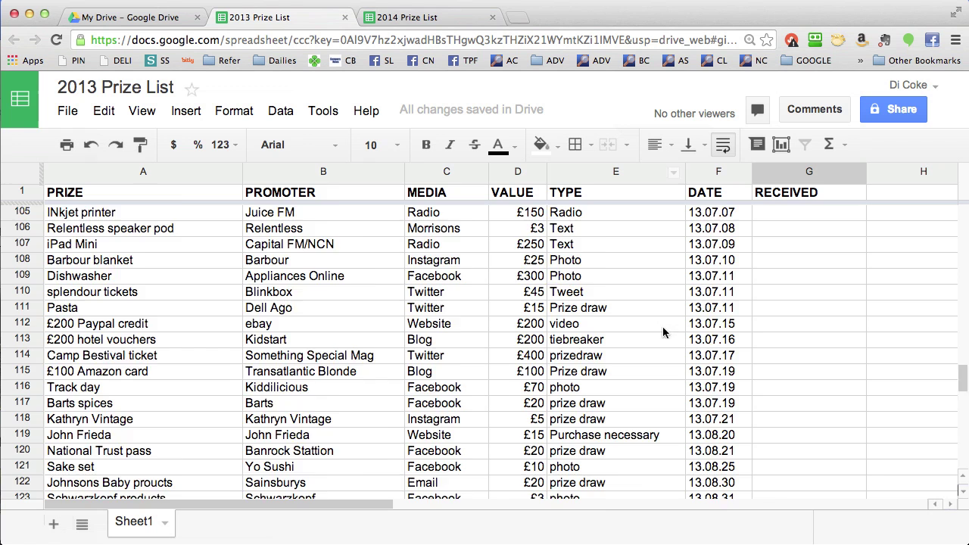
key(ctrl+space)
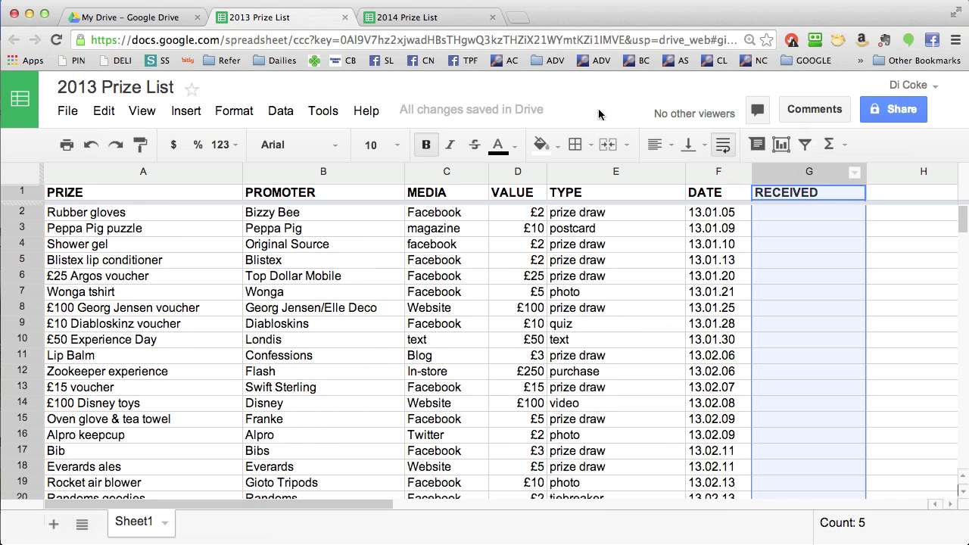
click(899, 212)
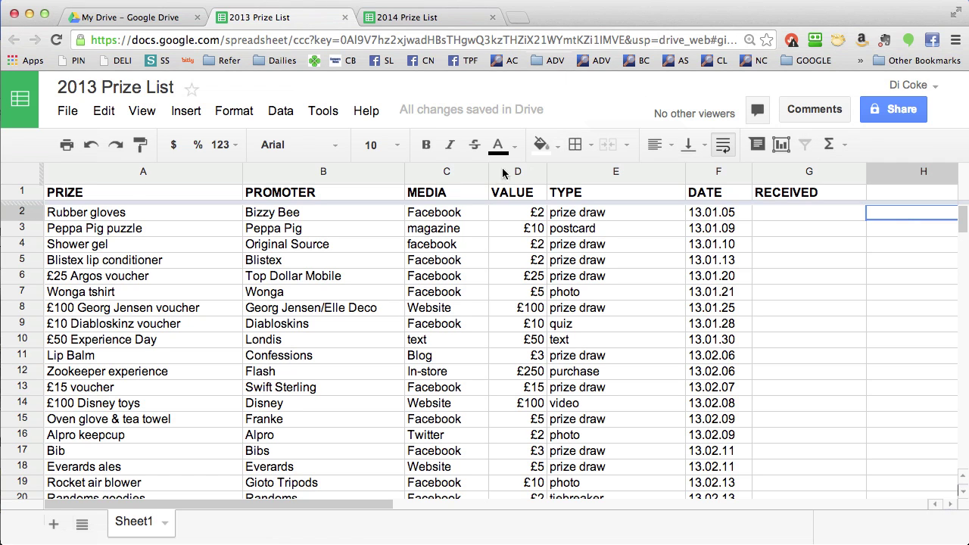
- Add a filter to the MEDIA column and show only the Instagram prizes
click(459, 173)
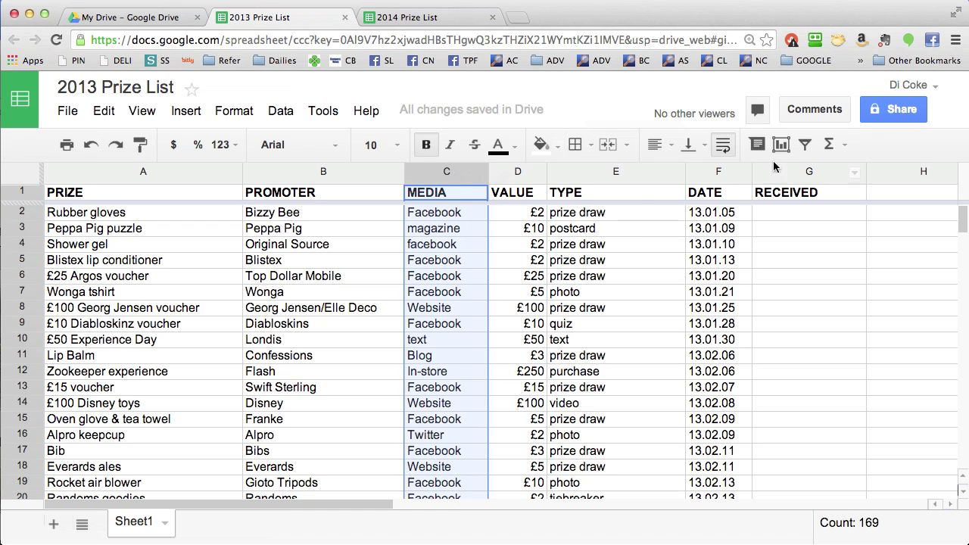
click(806, 146)
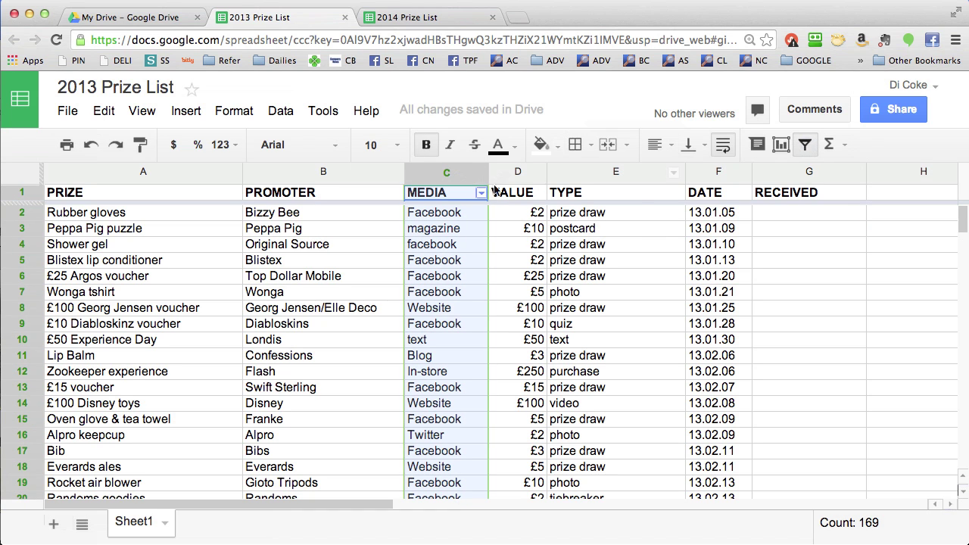
click(483, 194)
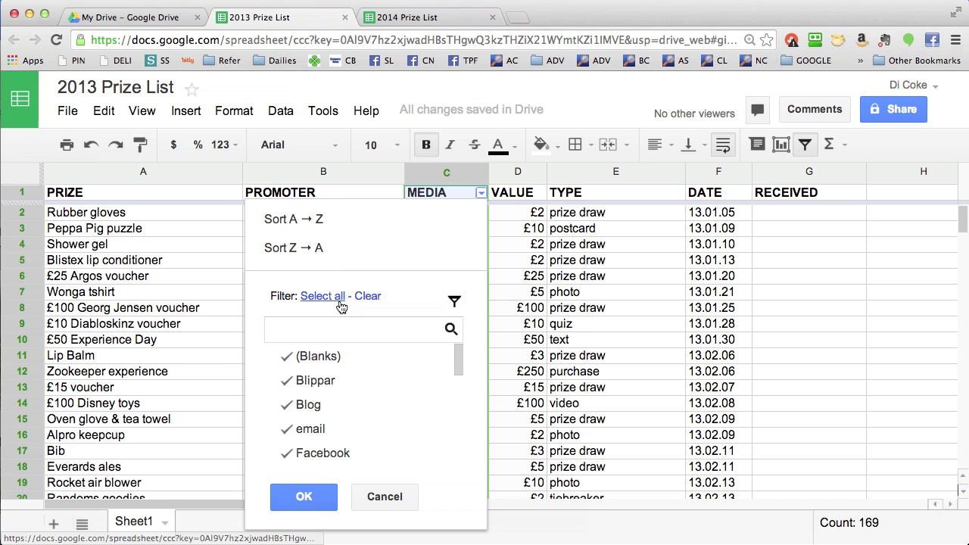
click(366, 296)
scroll(335, 392, down, 3)
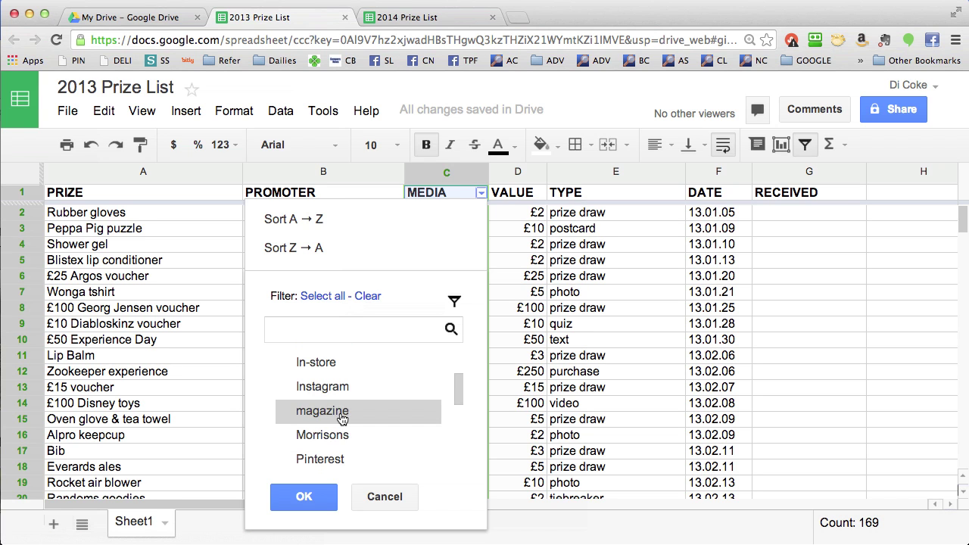
click(292, 388)
click(305, 498)
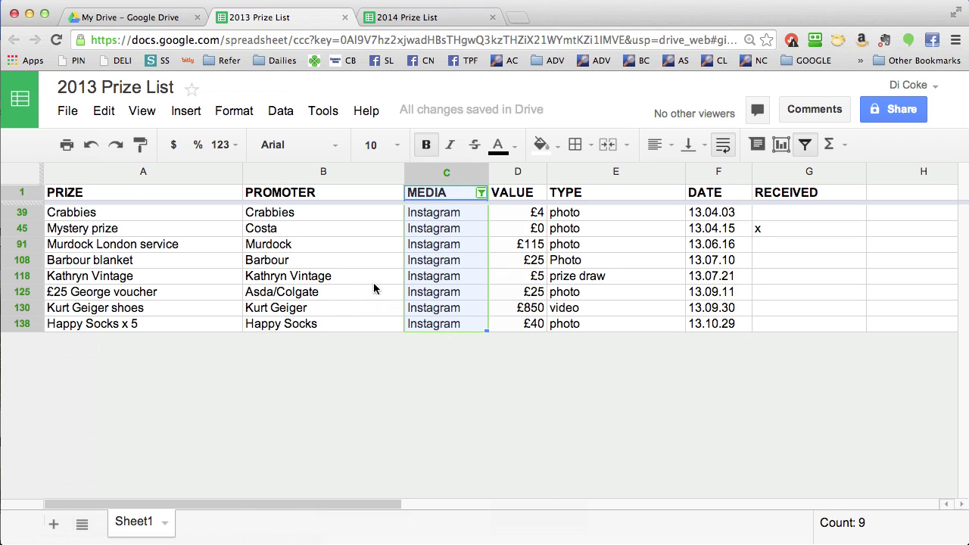
- Reselect all values in the MEDIA filter to list every prize again
click(482, 194)
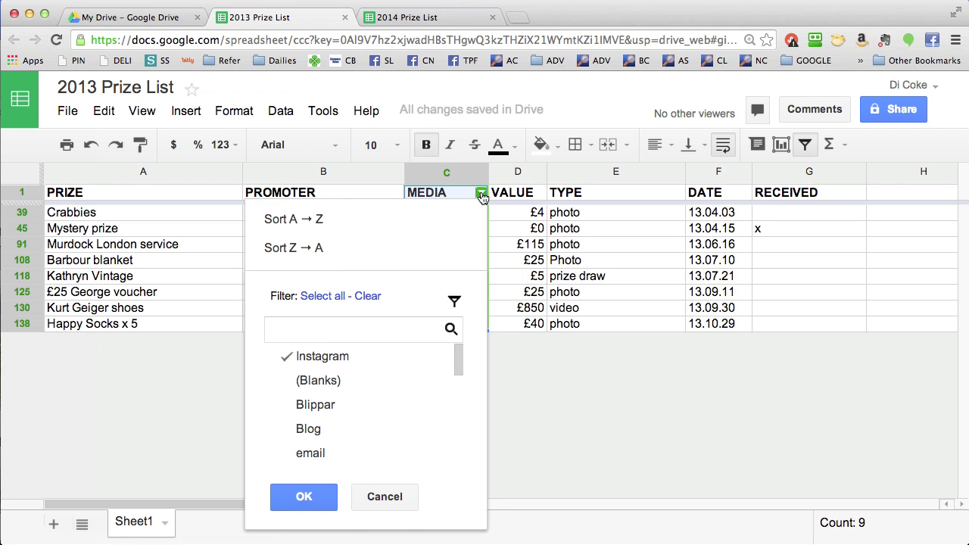
click(328, 297)
click(297, 500)
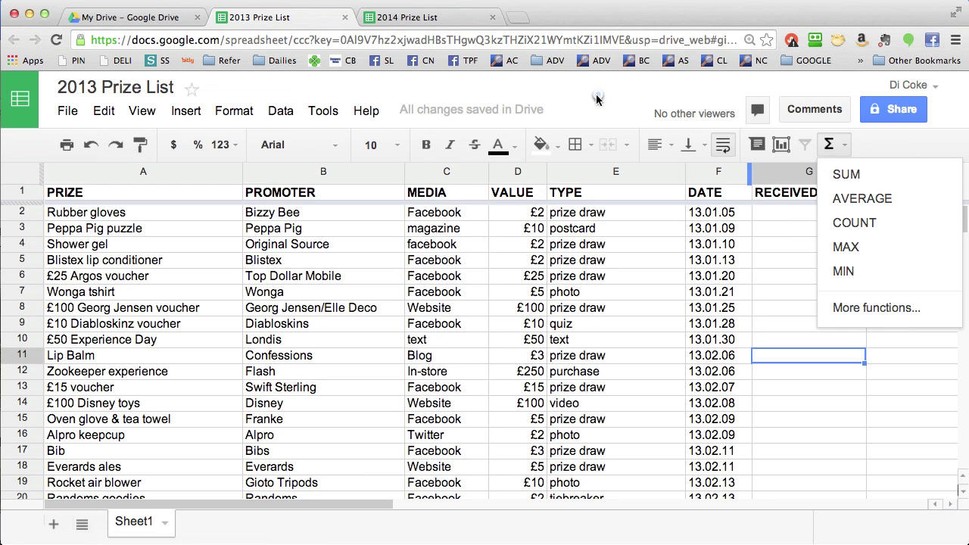
- Close the function list, select the VALUE column to view its sum, and open the column's options
click(596, 99)
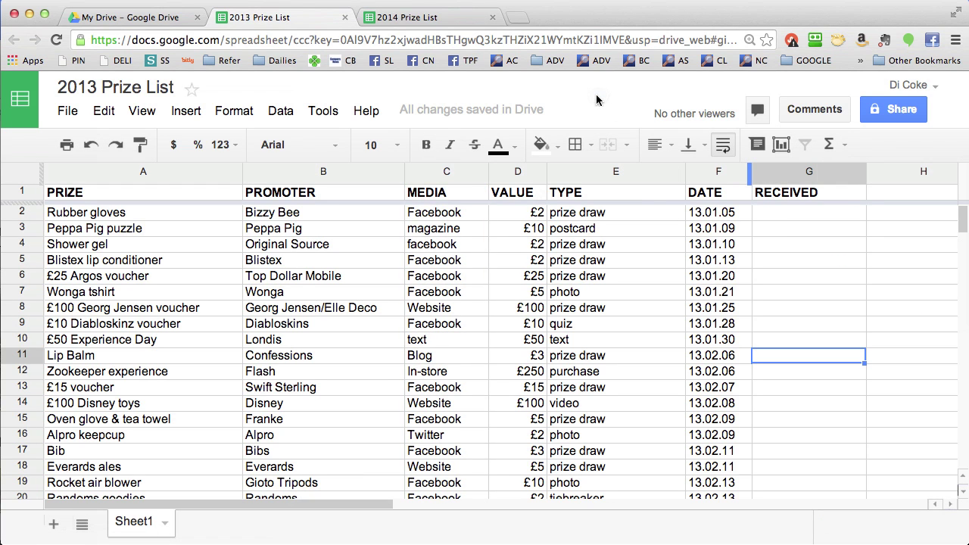
click(508, 176)
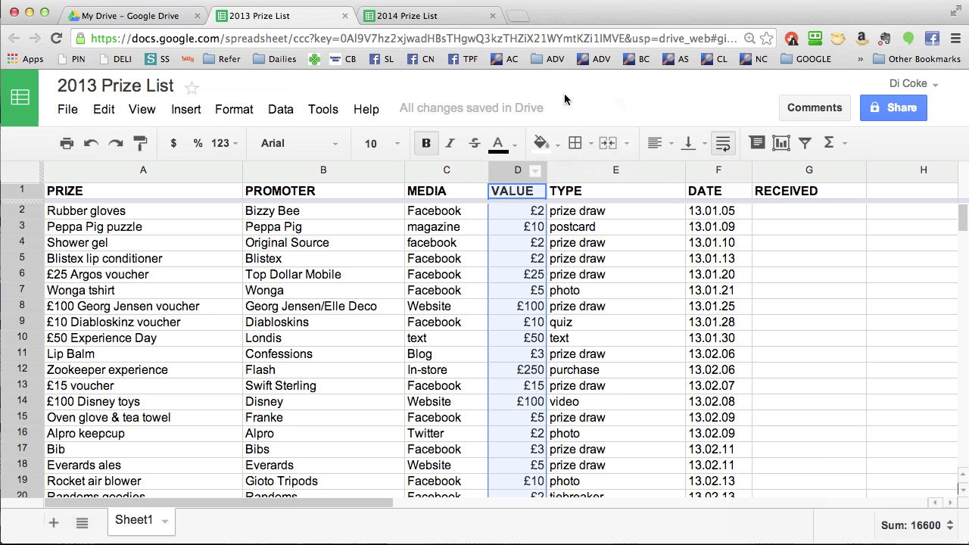
click(534, 173)
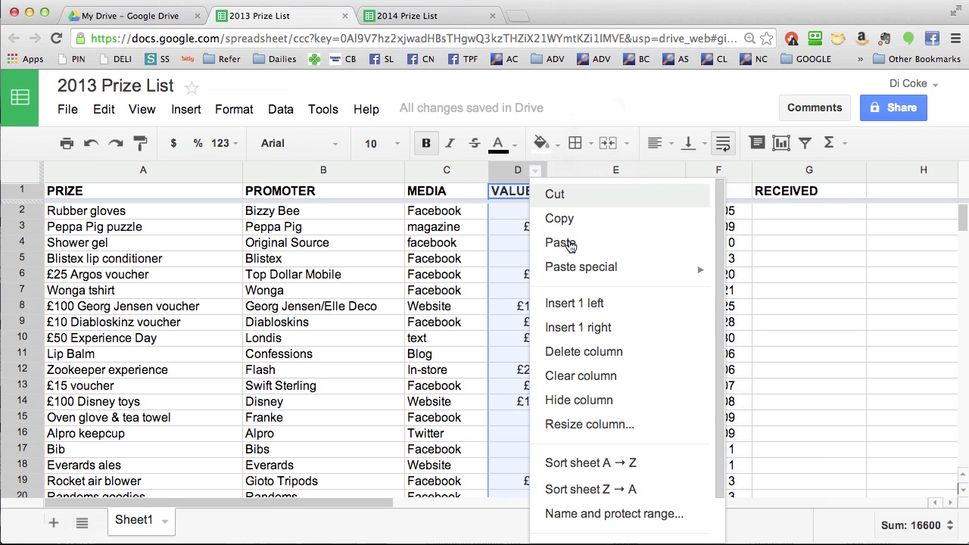